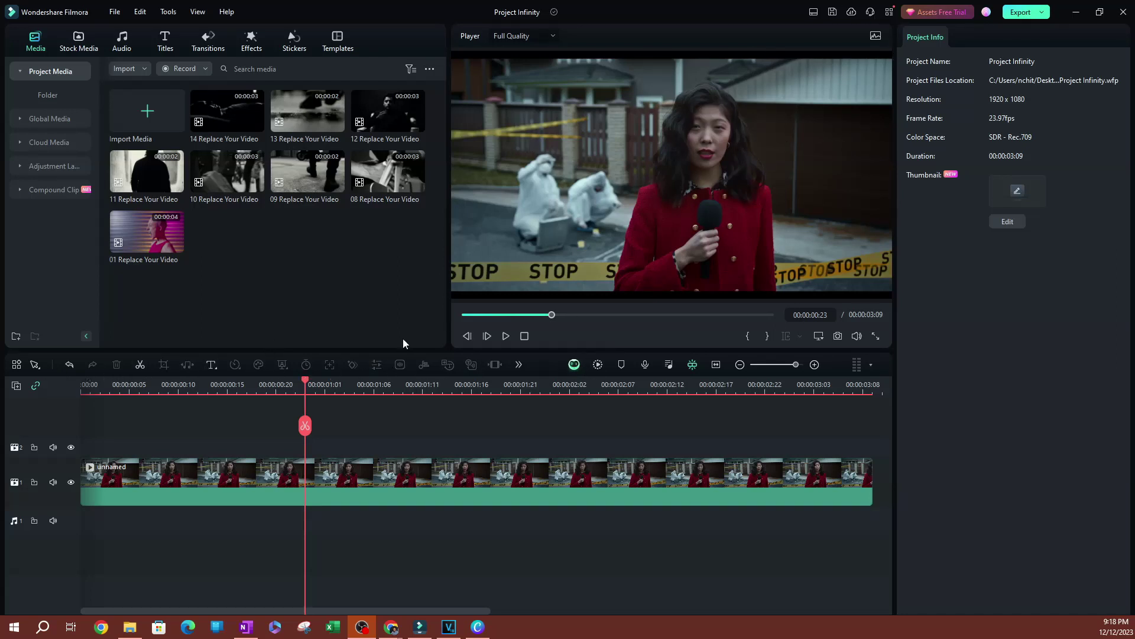
Preview the reporter clip, then return the playhead near the start
left_click(506, 336)
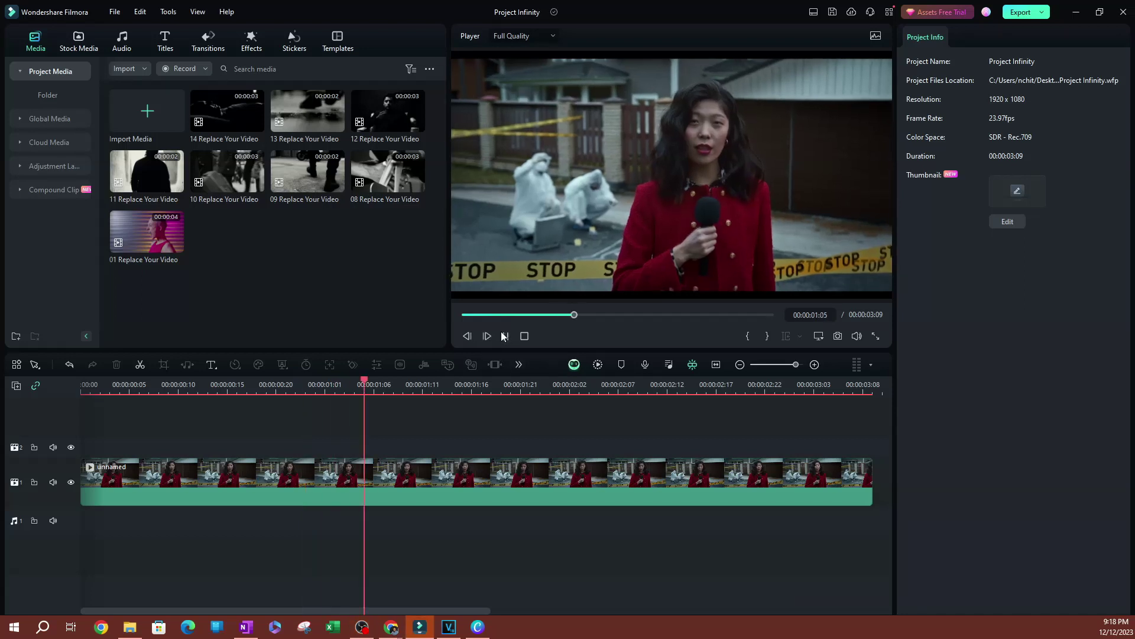
left_click(504, 336)
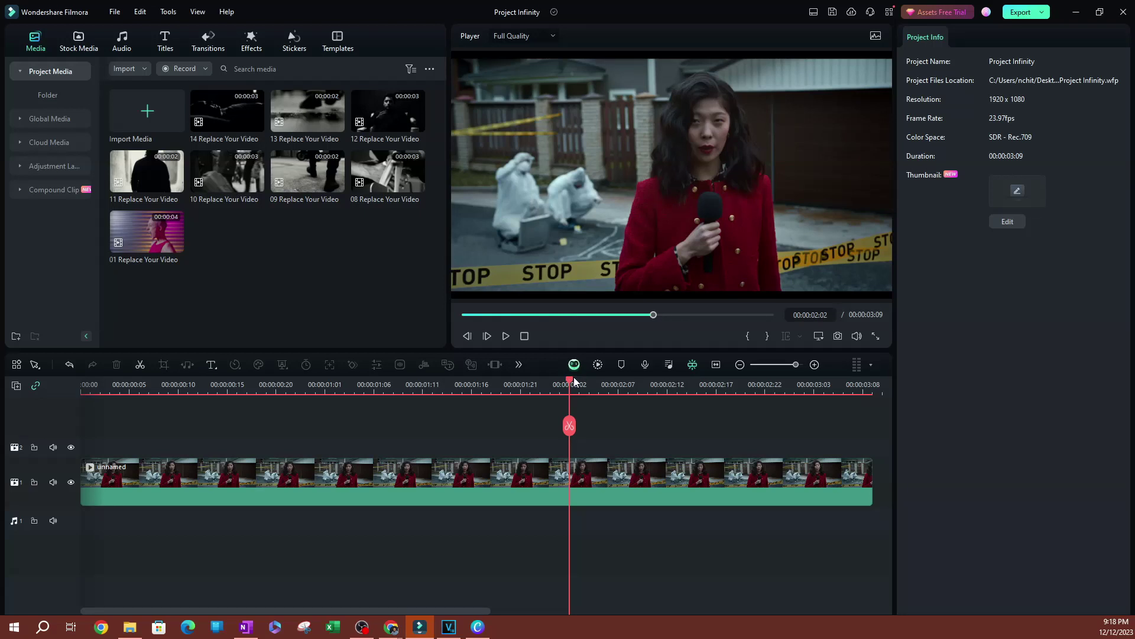
left_click_drag(573, 383, 120, 385)
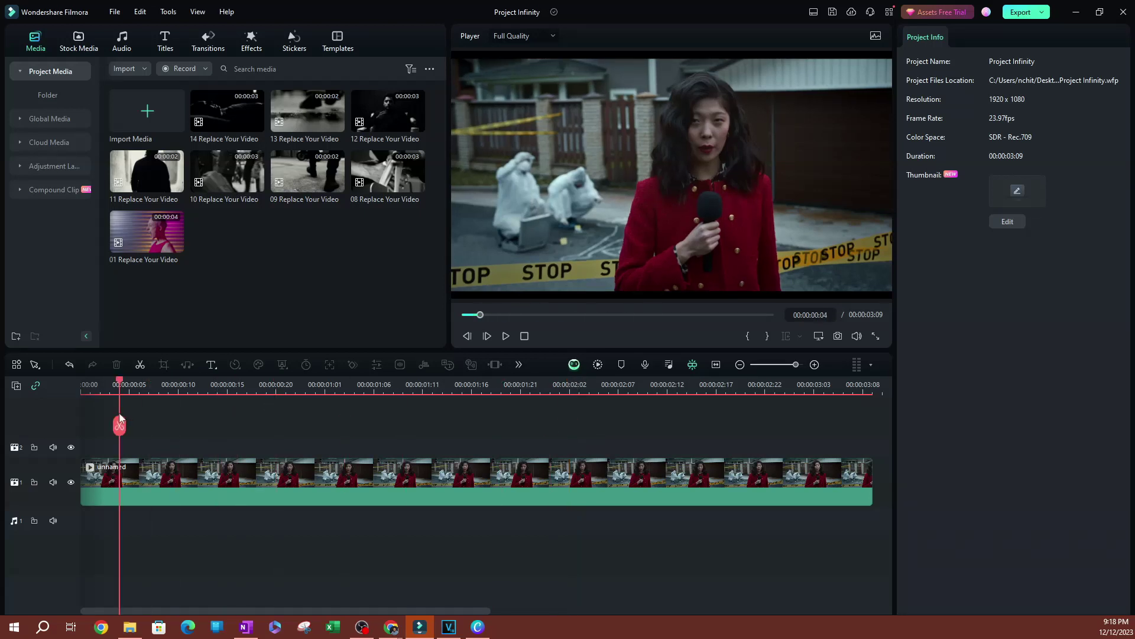
Select the reporter clip on the timeline and keep the Default workspace layout
left_click(245, 484)
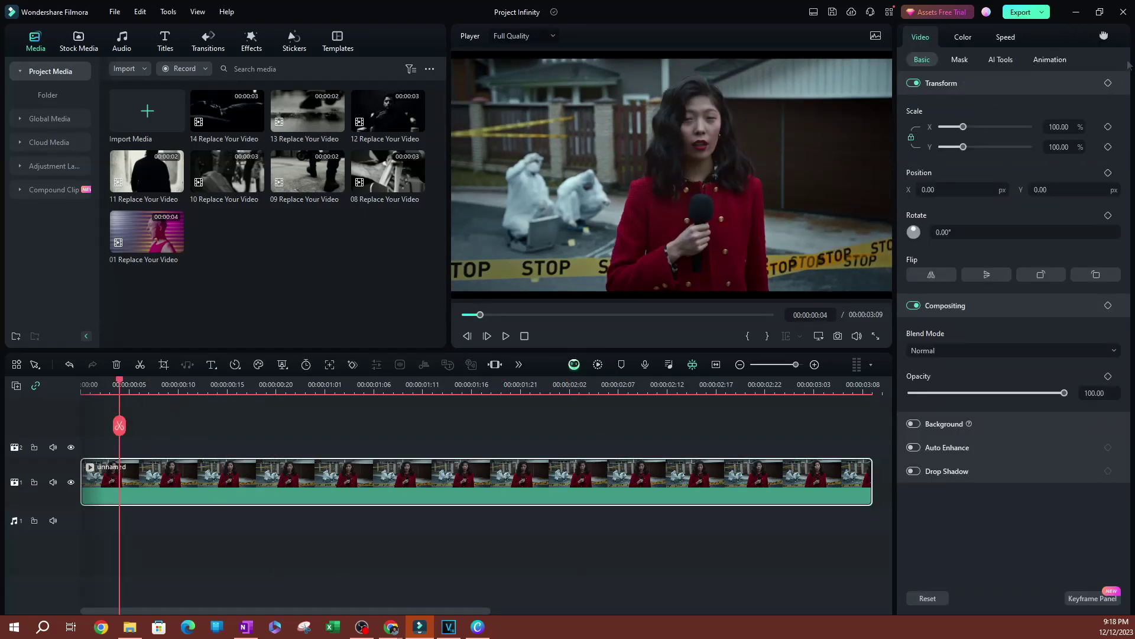
left_click(813, 13)
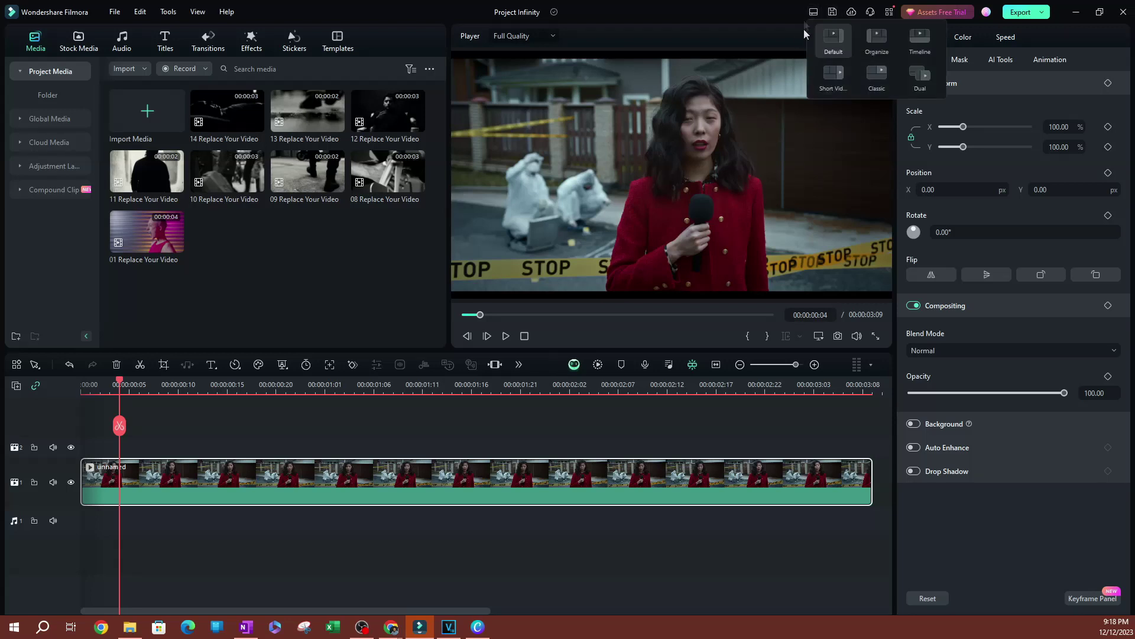
left_click(834, 42)
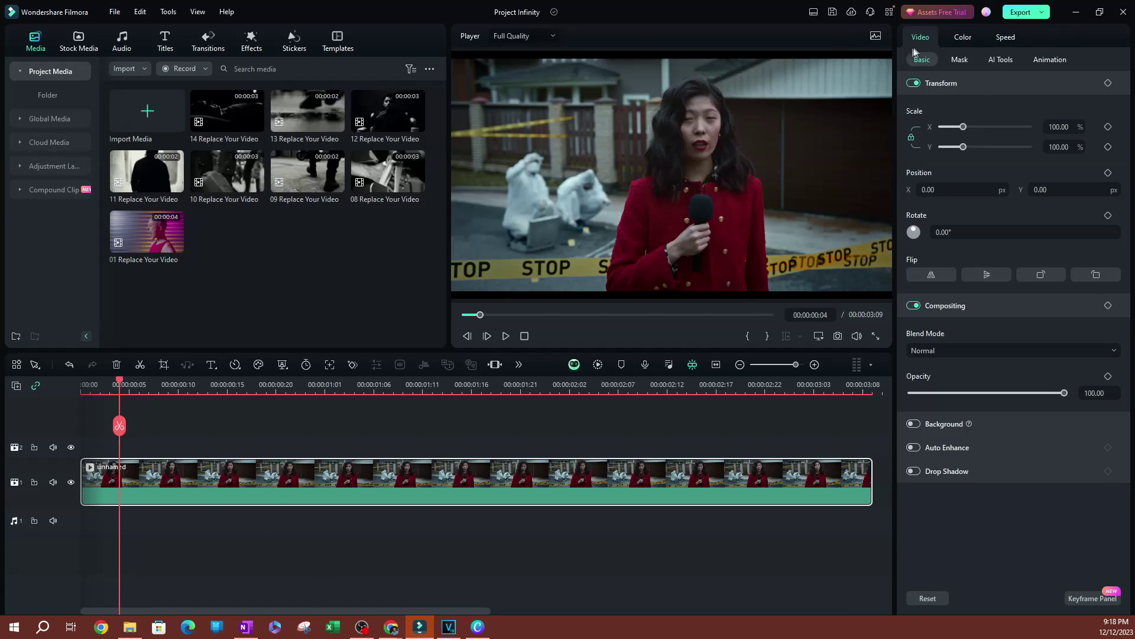
Apply the Cyberpunk 2 LUT in the Color tab and raise its Protect Skin Tones slider
left_click(961, 37)
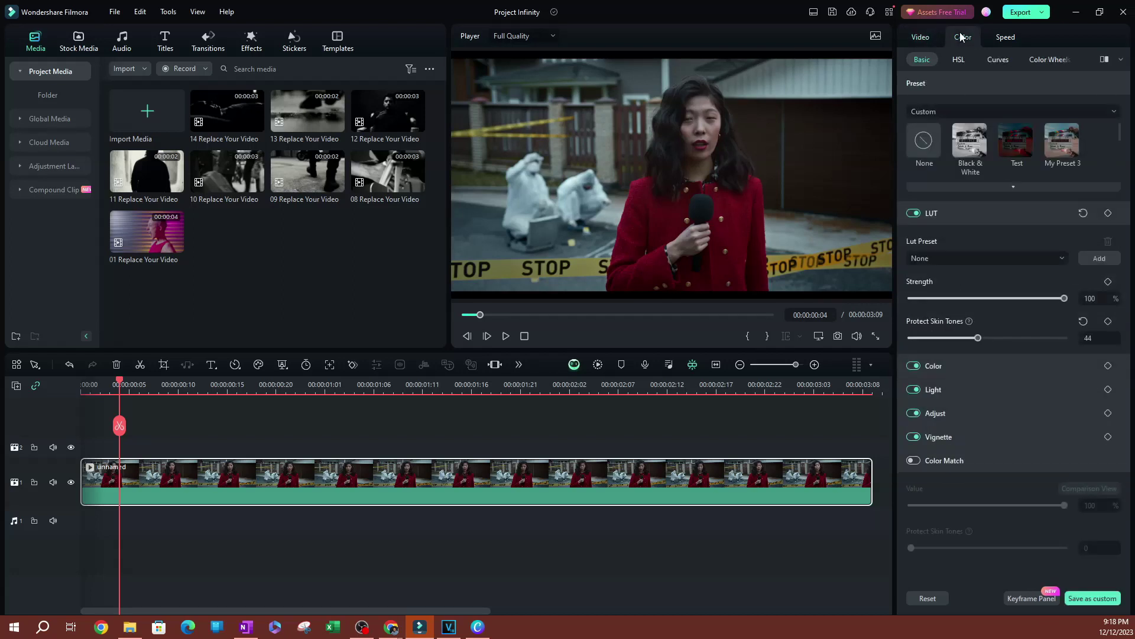
left_click(1009, 212)
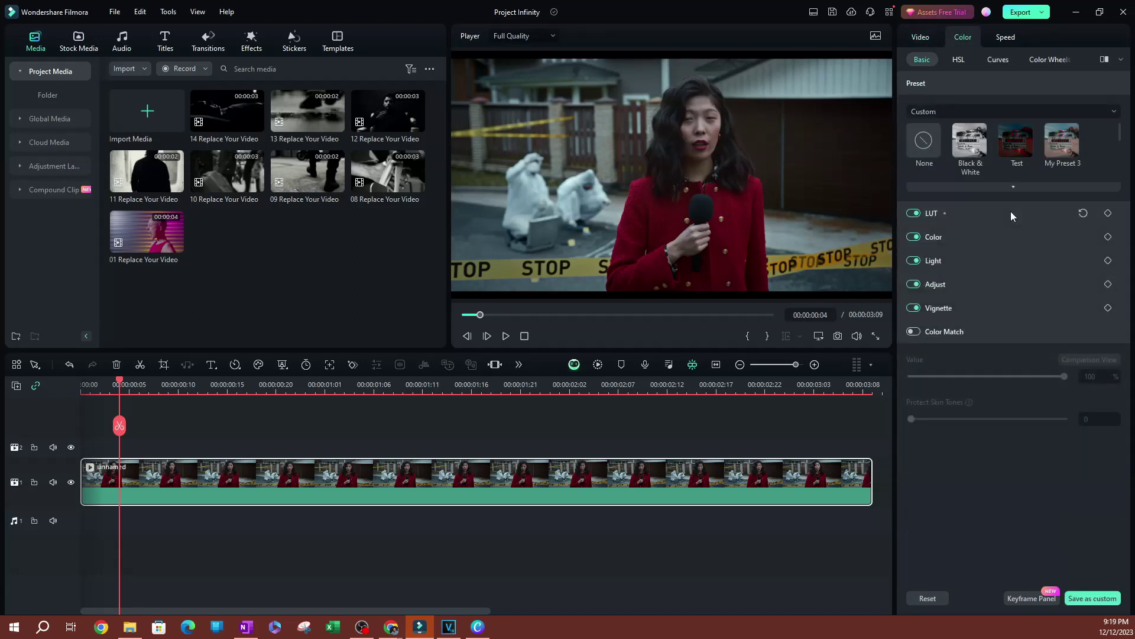
left_click(948, 214)
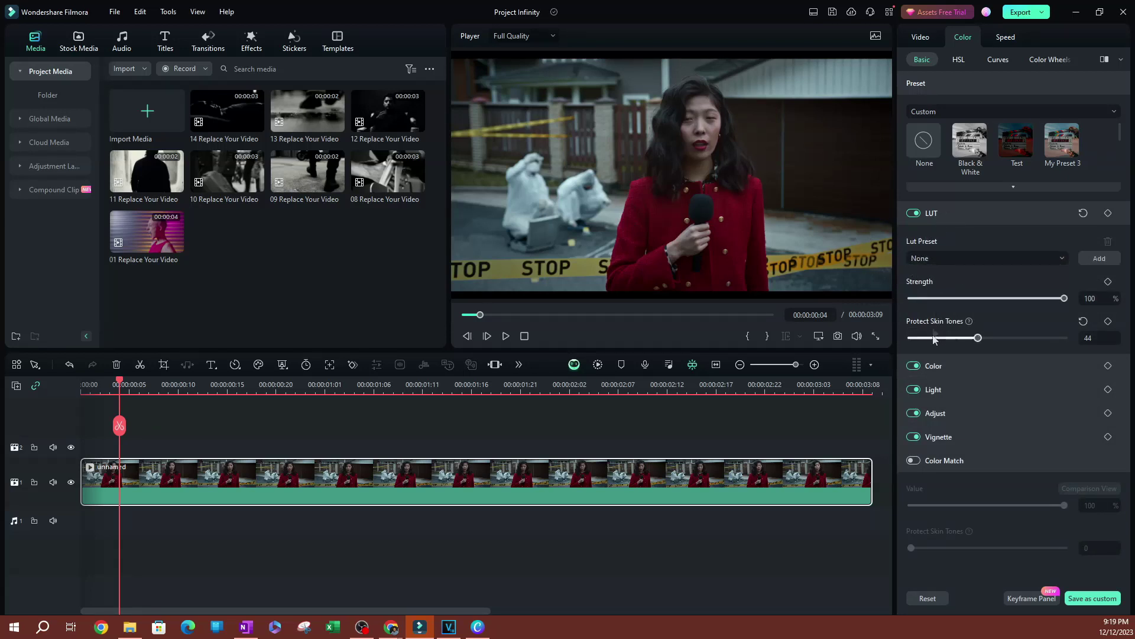
mouse_move(978, 338)
left_mouse_down()
mouse_move(1036, 338)
mouse_move(887, 340)
mouse_move(974, 332)
left_mouse_up()
left_click(937, 254)
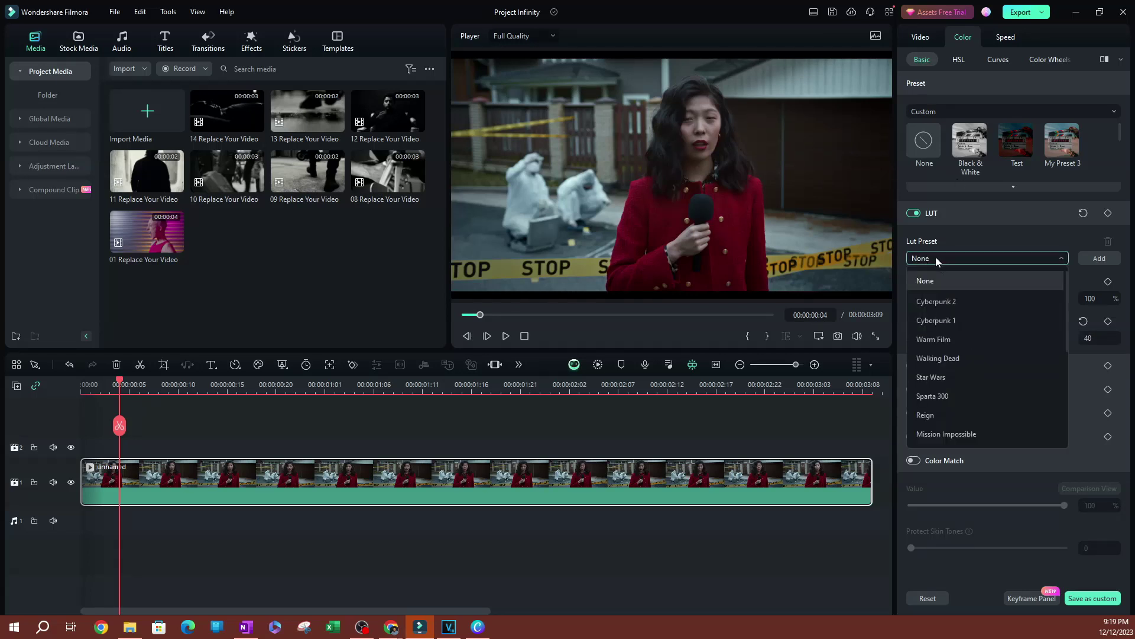
left_click(938, 301)
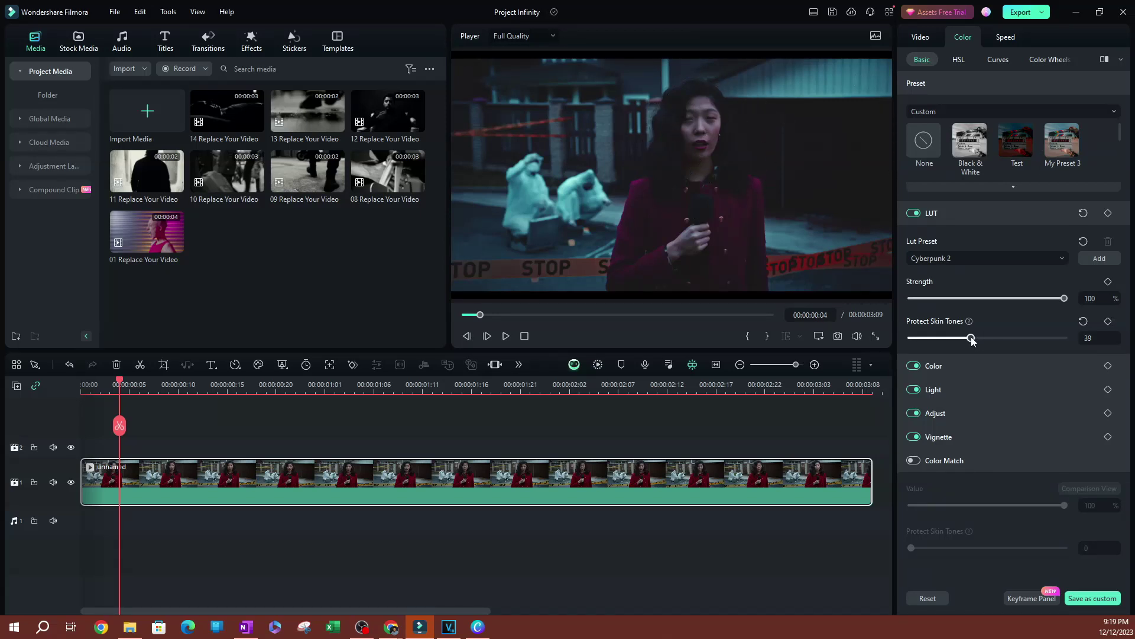
left_click_drag(971, 341, 1062, 338)
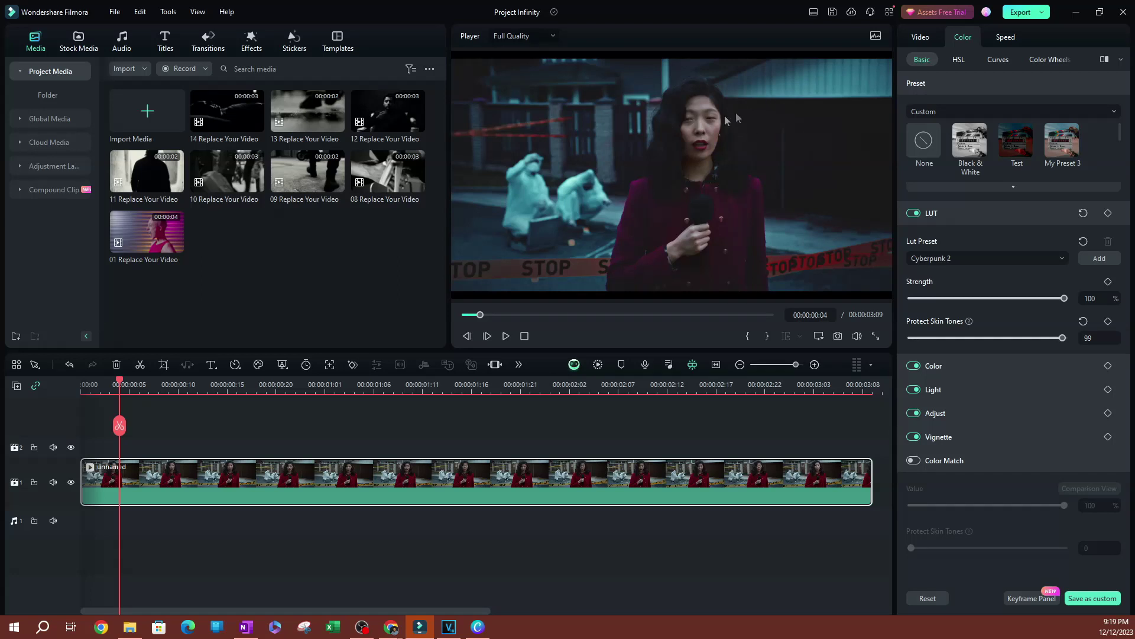
Compare Protect Skin Tones between 0 and 100, leave it at 78, and keep Cyberpunk 2
left_click_drag(1063, 338, 1067, 338)
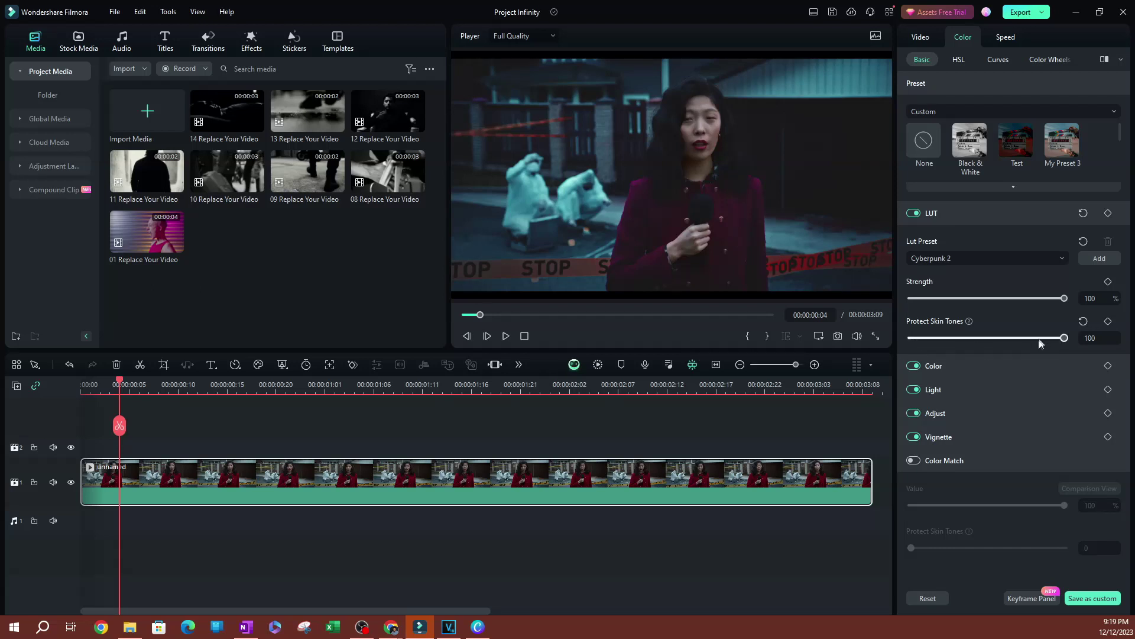
left_click_drag(1065, 337, 905, 349)
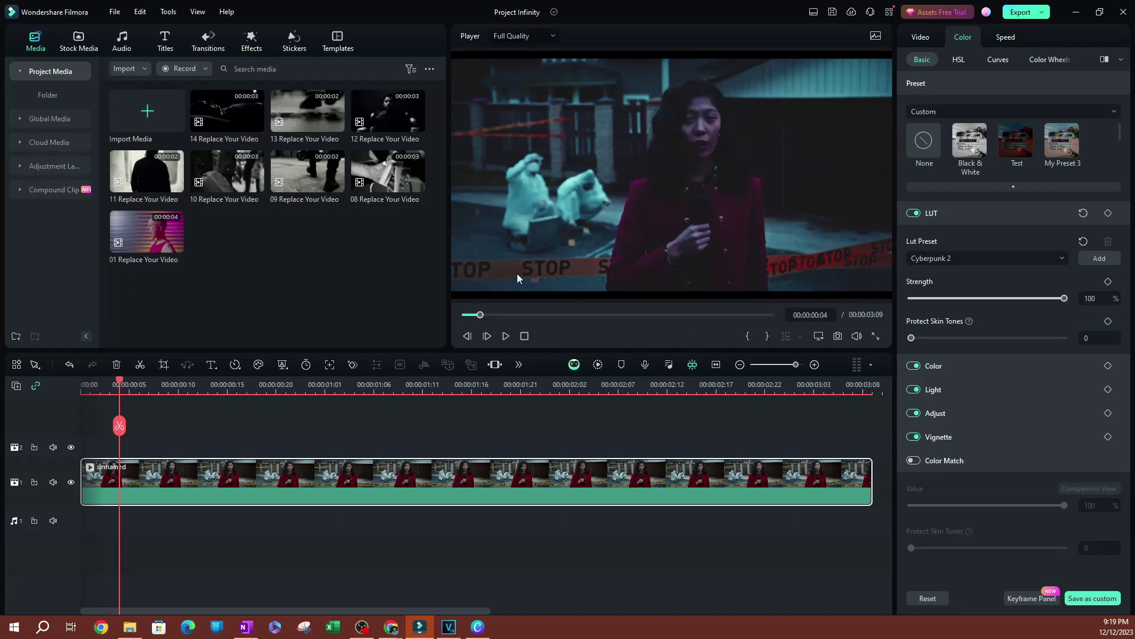
left_click_drag(911, 341, 1045, 339)
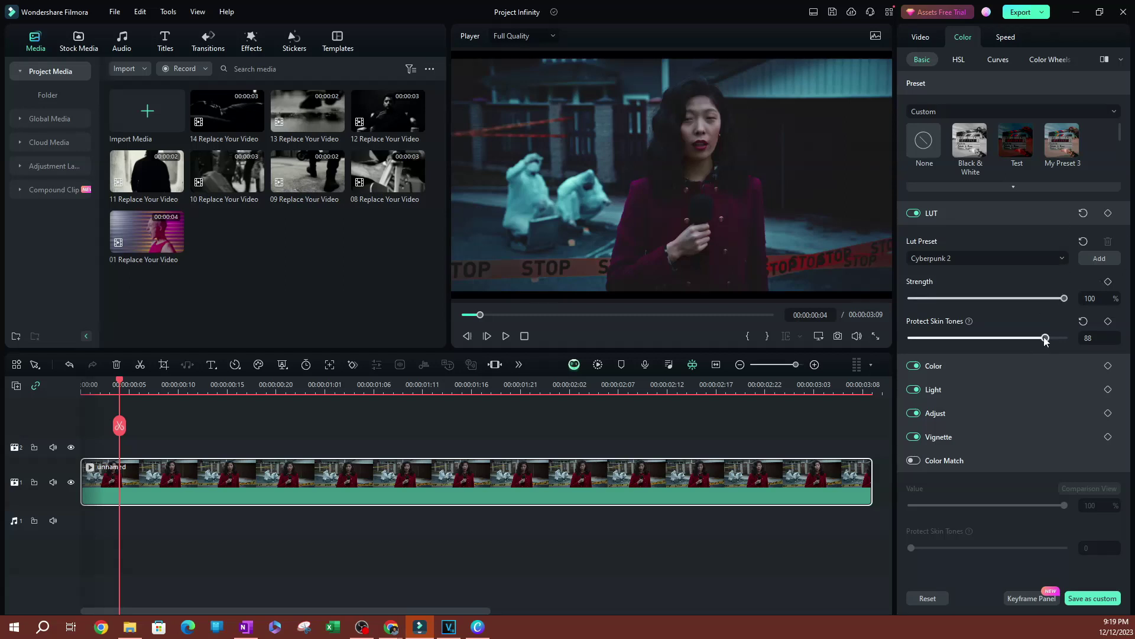
left_click_drag(1036, 341, 1030, 338)
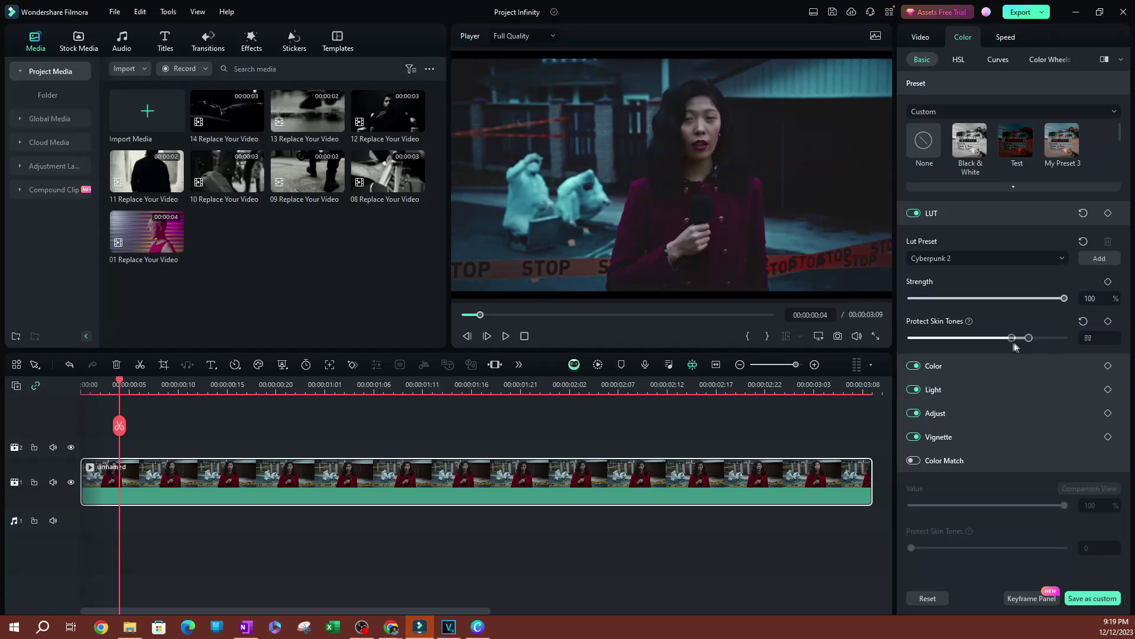
left_click(953, 258)
scroll(958, 346, "down", 5)
left_click(960, 259)
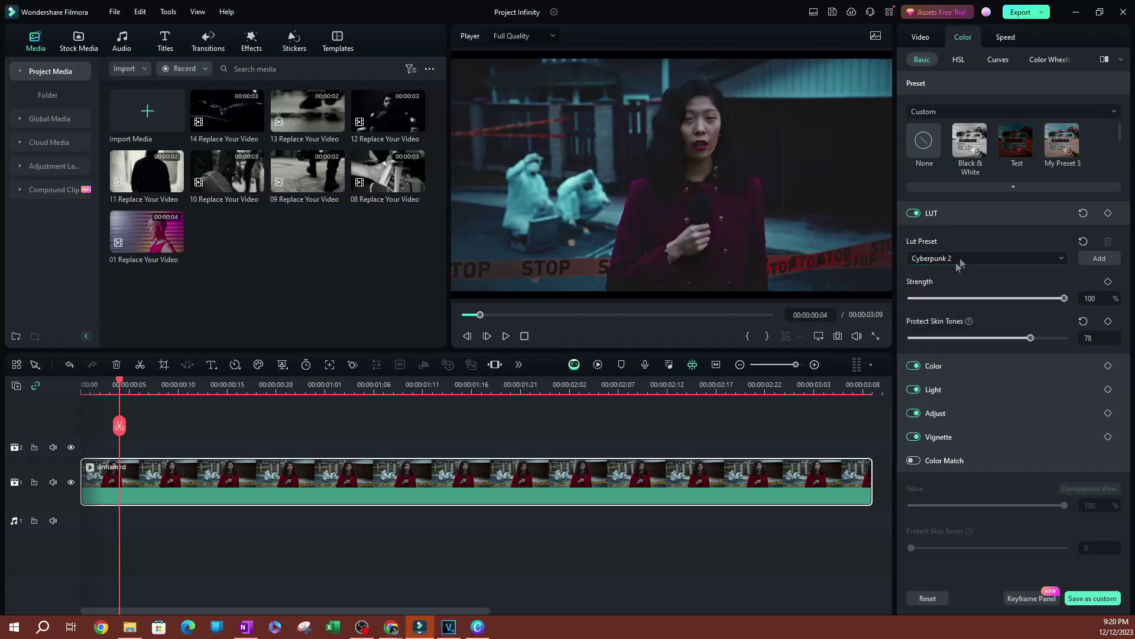
Reset the LUT to None and Protect Skin Tones to 0, and expand the Vignette settings
left_click(1083, 242)
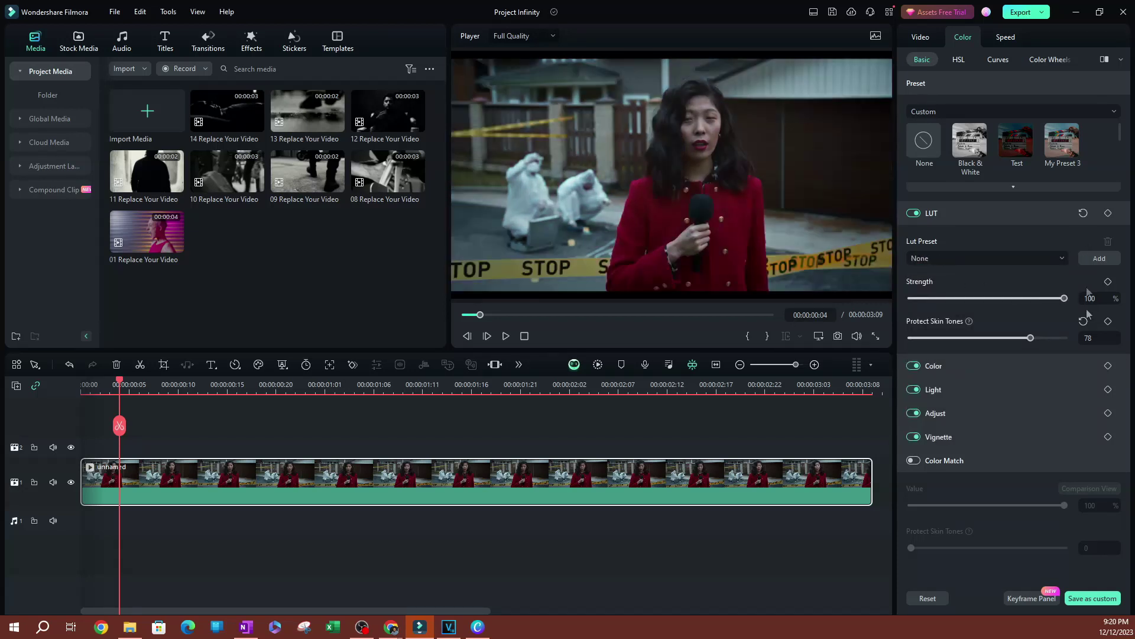
left_click(1083, 321)
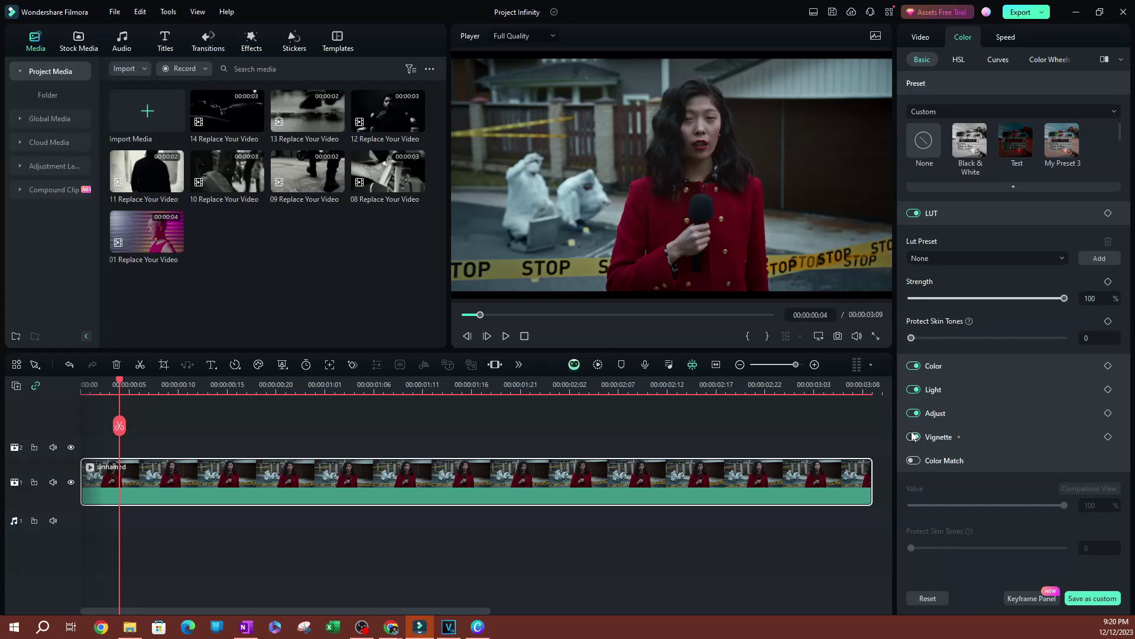
left_click(953, 438)
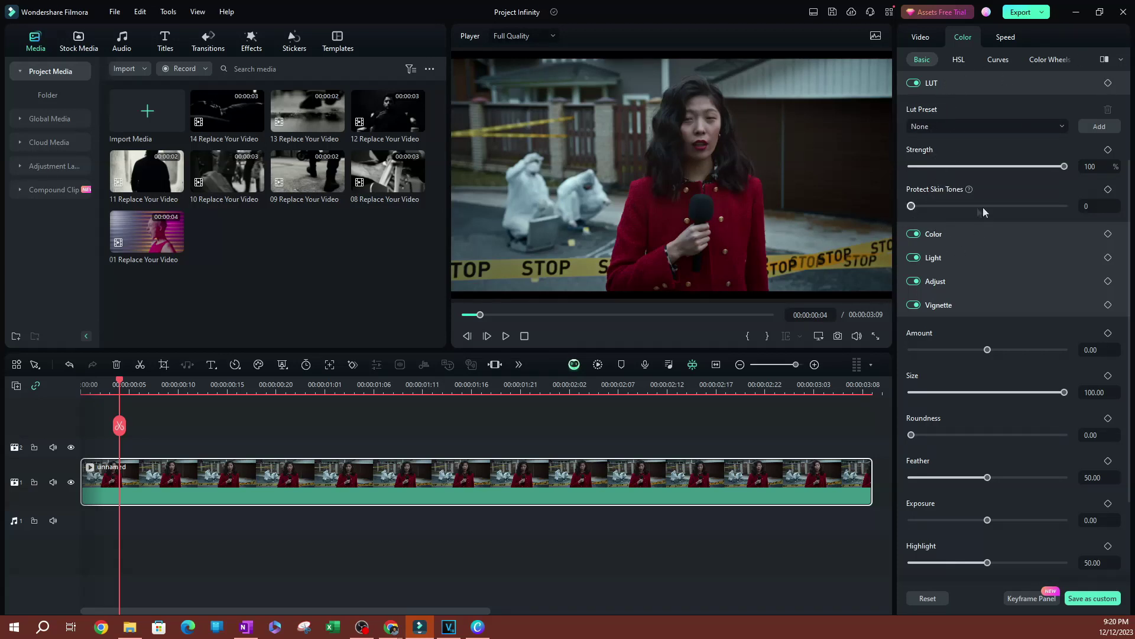
mouse_move(970, 188)
left_click(252, 41)
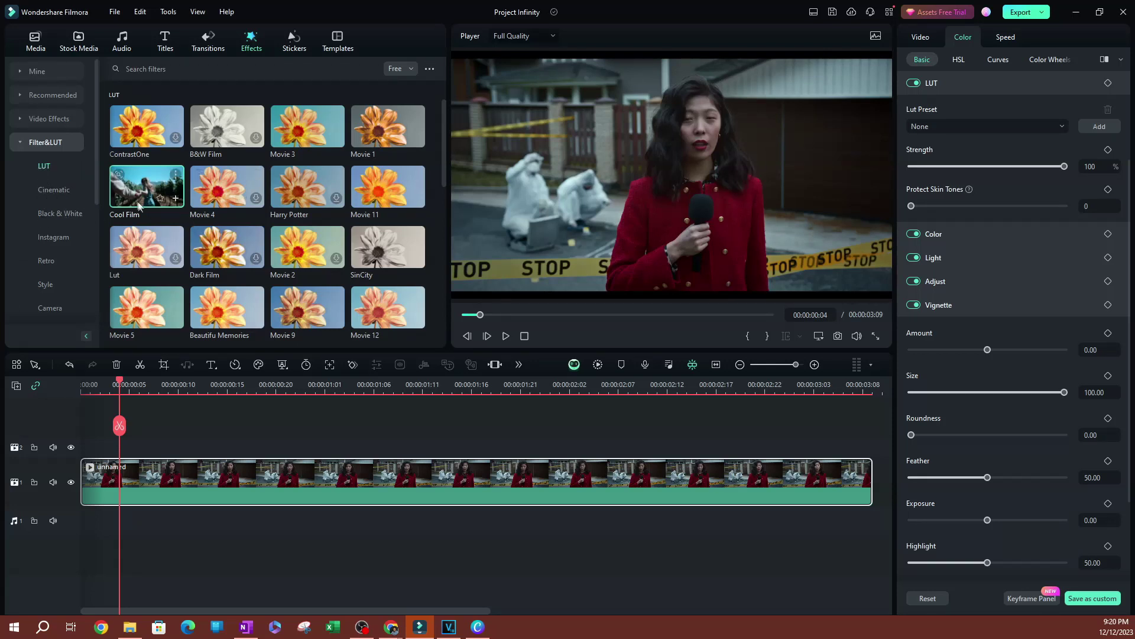
Place Cool Film on track 2 over the clip, raise its Protect Skin Tones, then delete it
left_click_drag(145, 196, 97, 449)
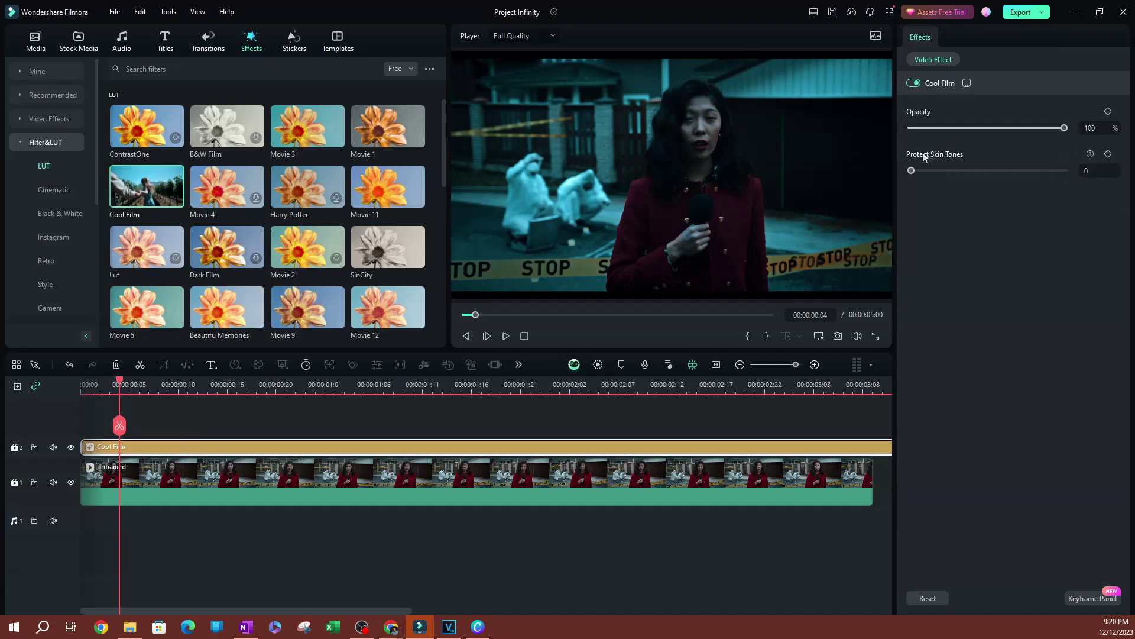
mouse_move(1064, 127)
left_mouse_down()
mouse_move(1017, 128)
mouse_move(1069, 138)
left_mouse_up()
left_click_drag(910, 174, 1032, 170)
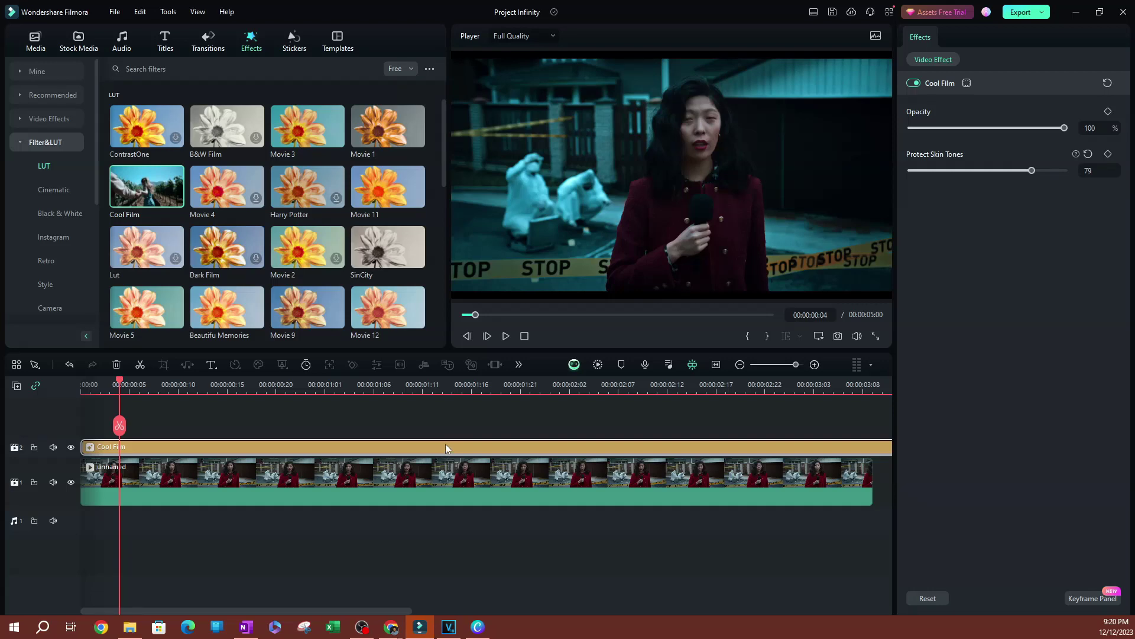
key("Delete")
Try the Cinematic SinCity filter on track 2 over the clip, then delete it
scroll(263, 237, "down", 4)
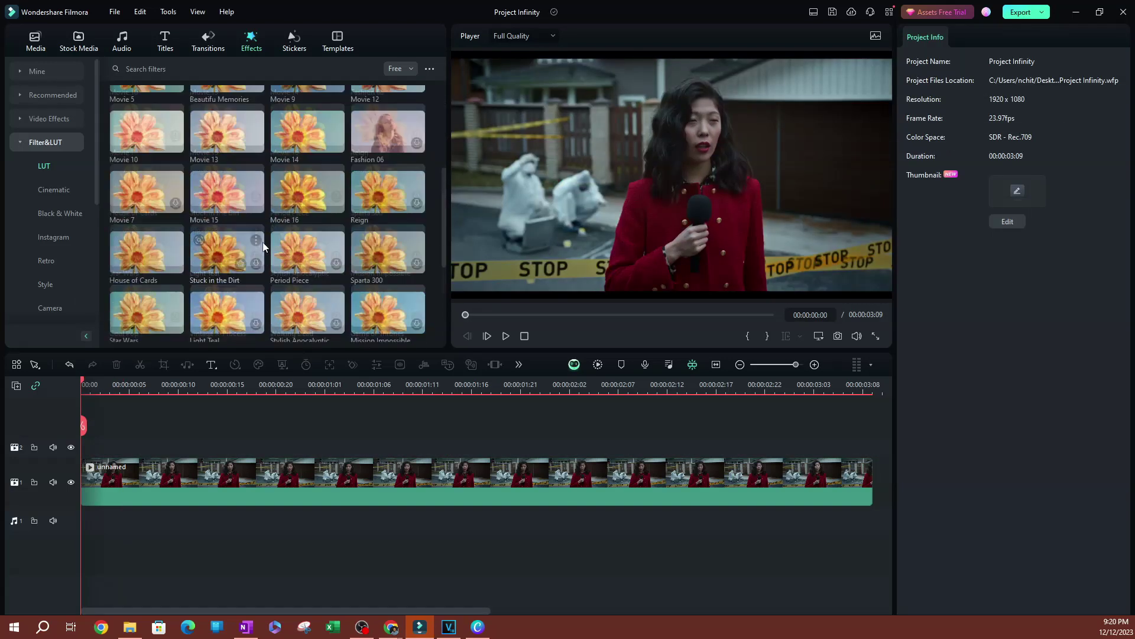
scroll(263, 247, "down", 3)
left_click(49, 190)
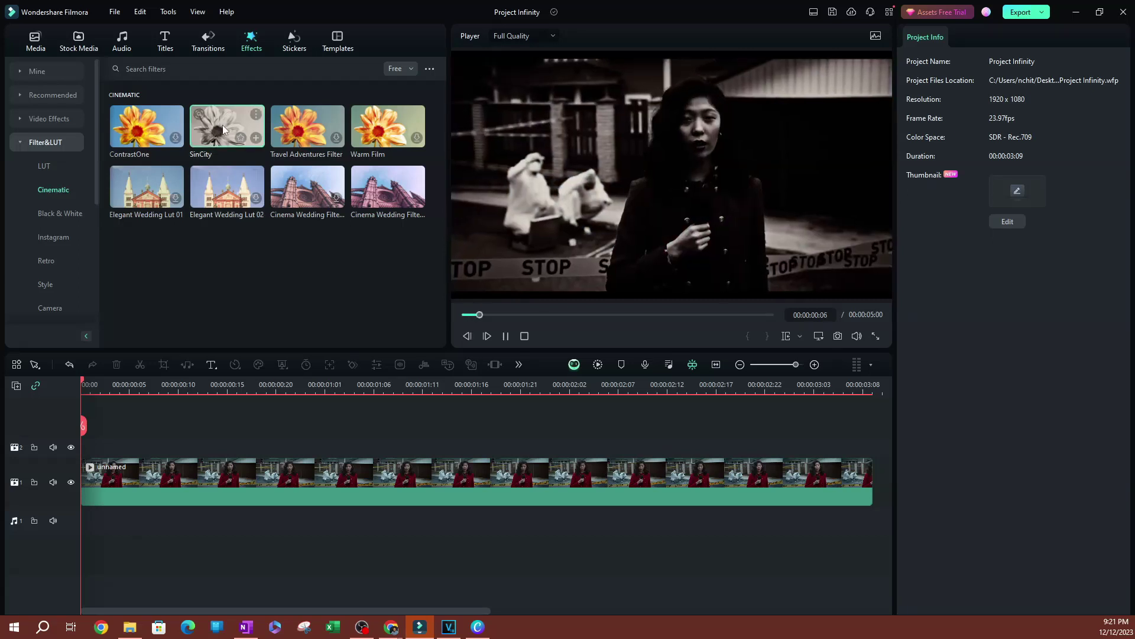
left_click_drag(212, 142, 72, 451)
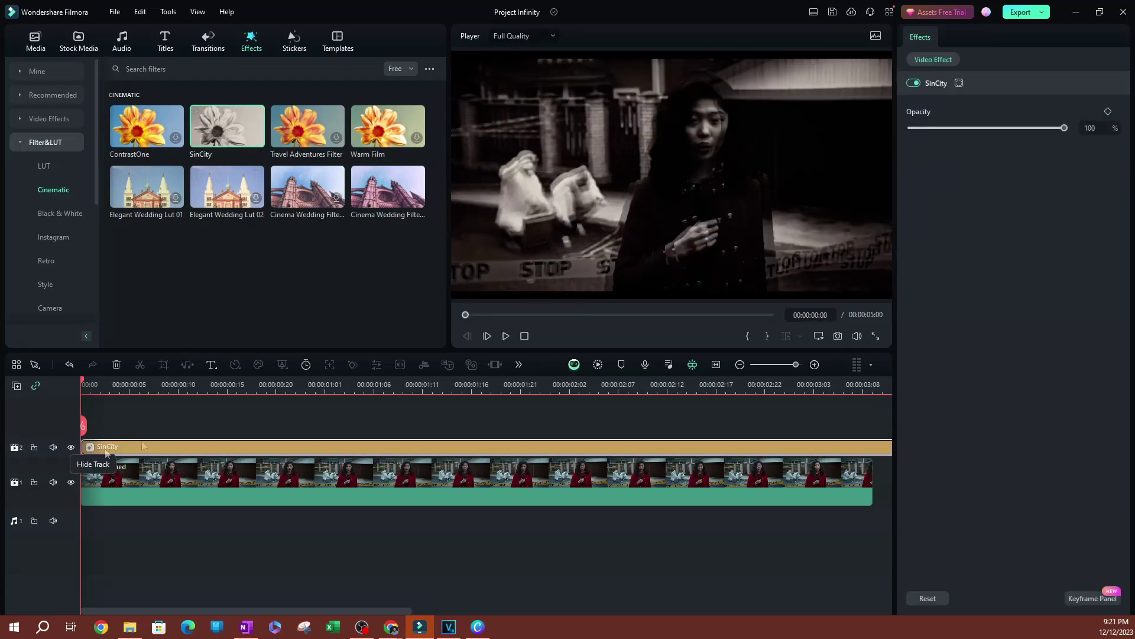
left_click(170, 391)
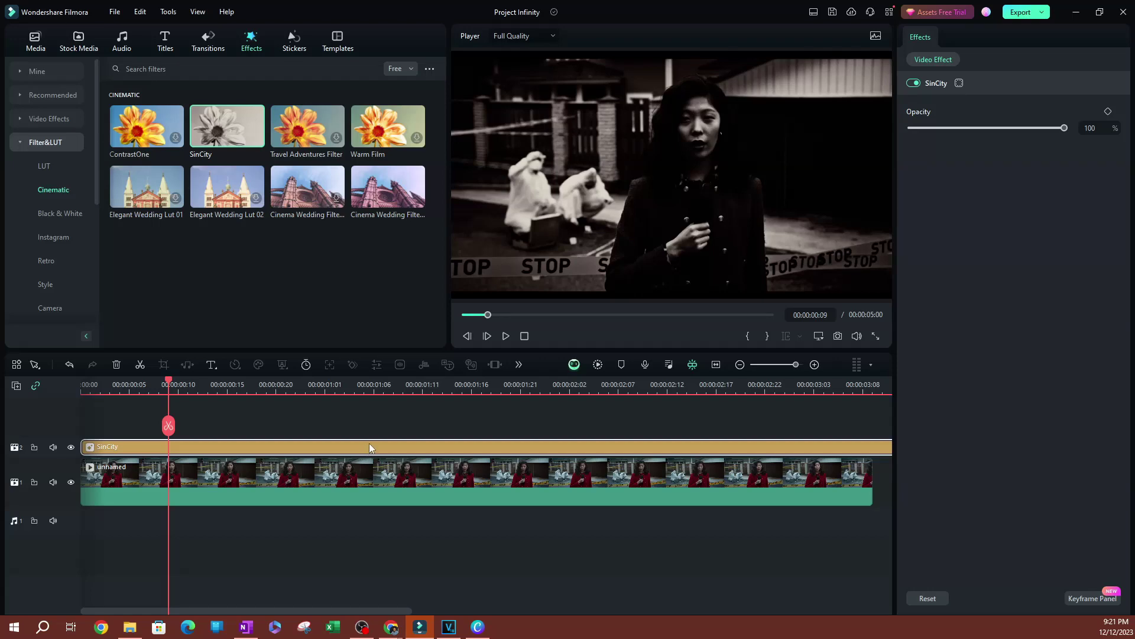
key("Delete")
Show the Black & White filter category in the Effects library
left_click(42, 211)
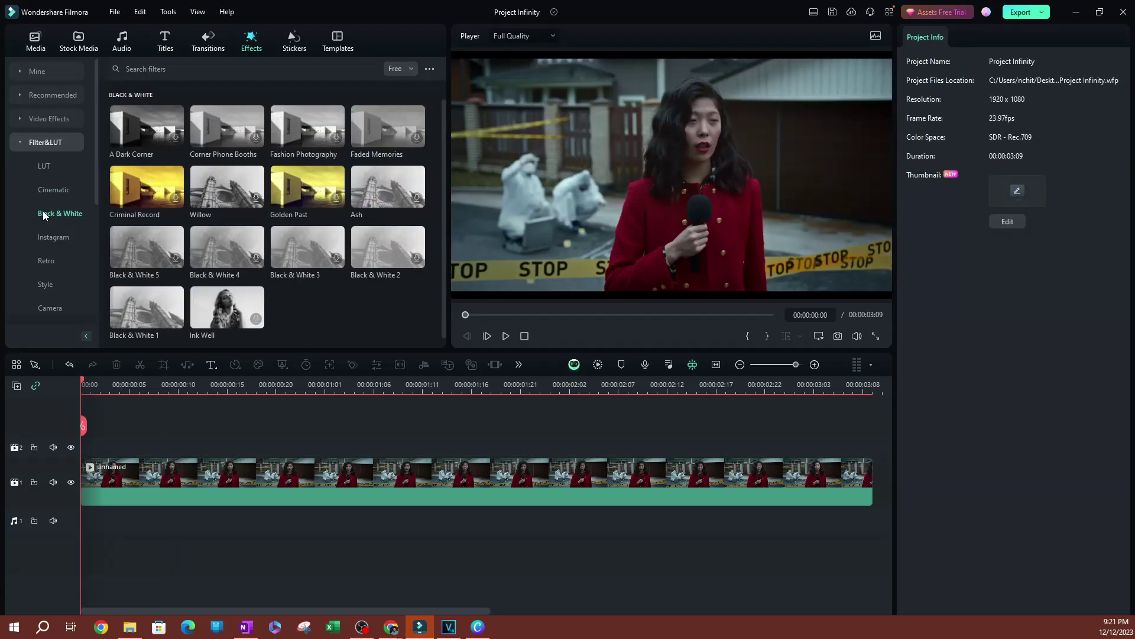